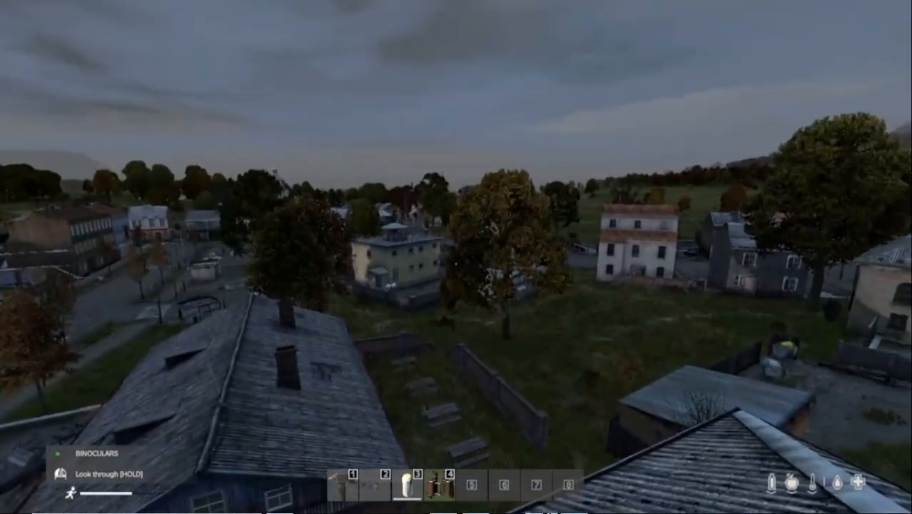
pyautogui.rightClick(456, 264)
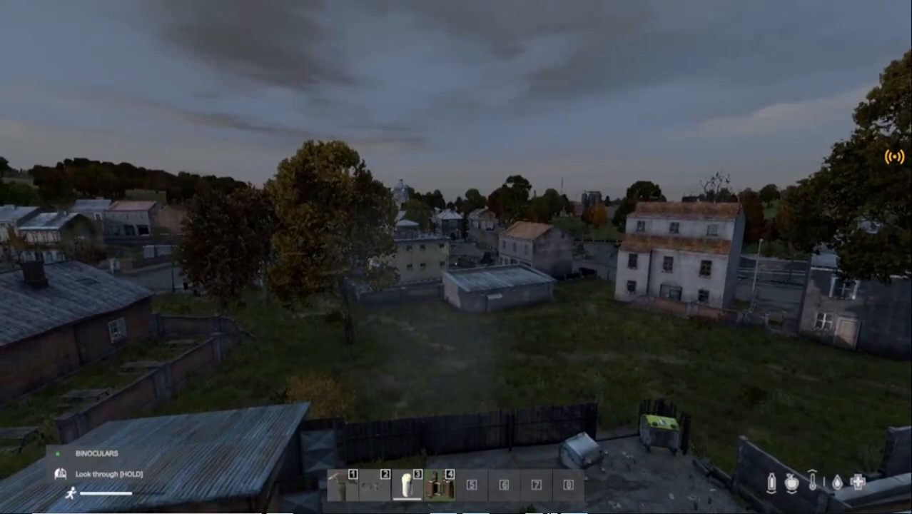
pyautogui.click(456, 264)
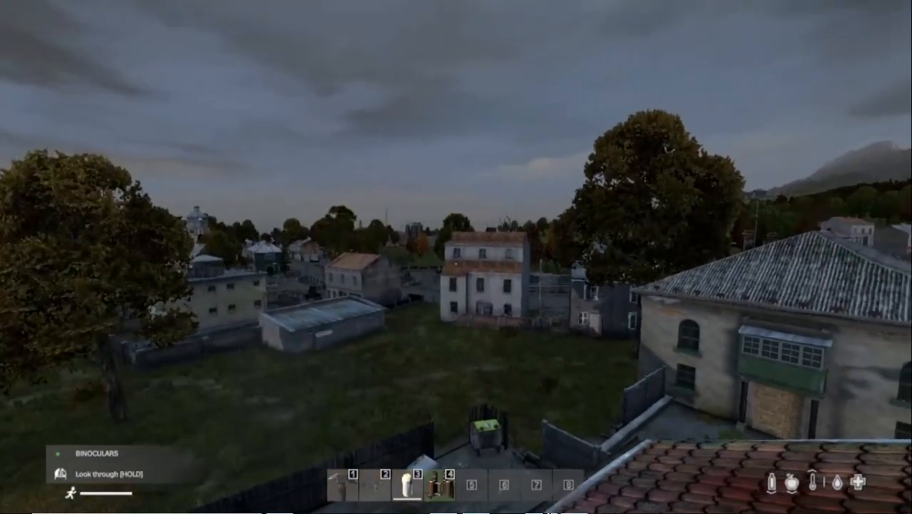
pyautogui.press('w')
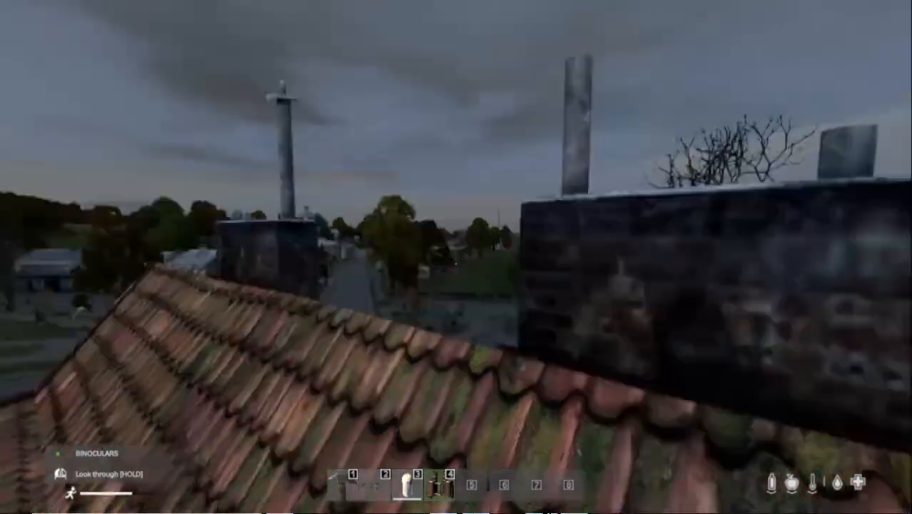
pyautogui.press('w')
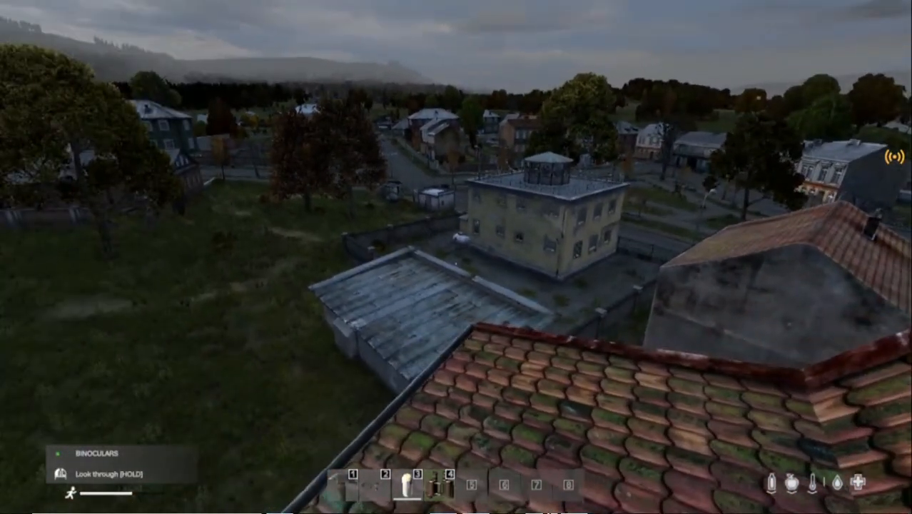
pyautogui.click(456, 257)
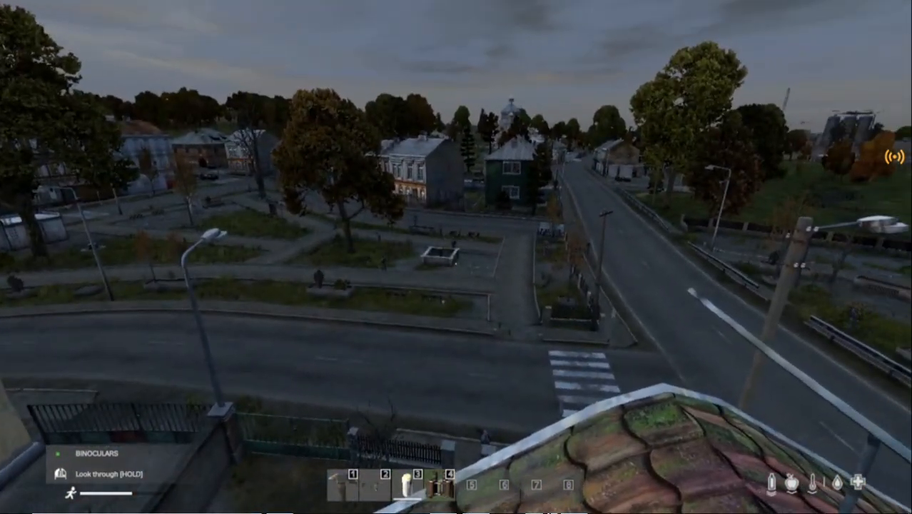
pyautogui.click(457, 262)
pyautogui.click(457, 257)
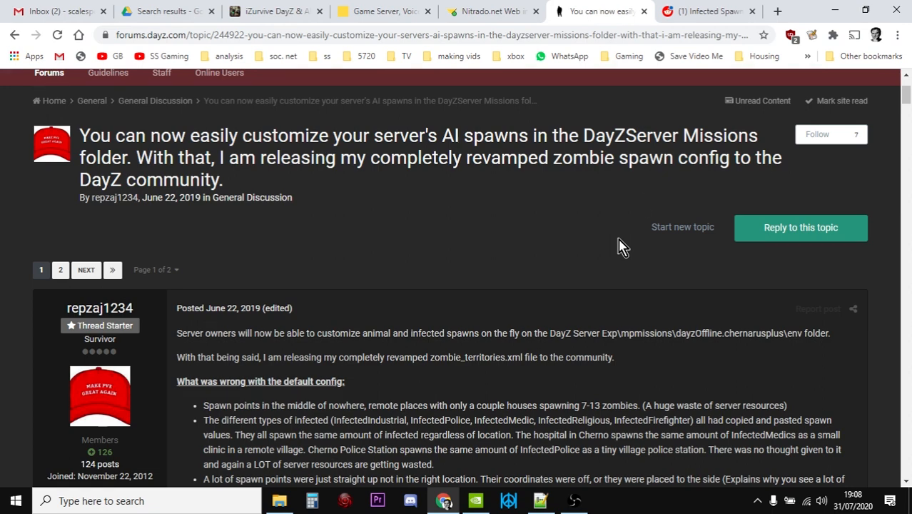
# - View the Reddit infected spawn research post and open the Expansion.ChernarusPlusGloom mission's db folder in the Nitrado file browser
pyautogui.click(703, 20)
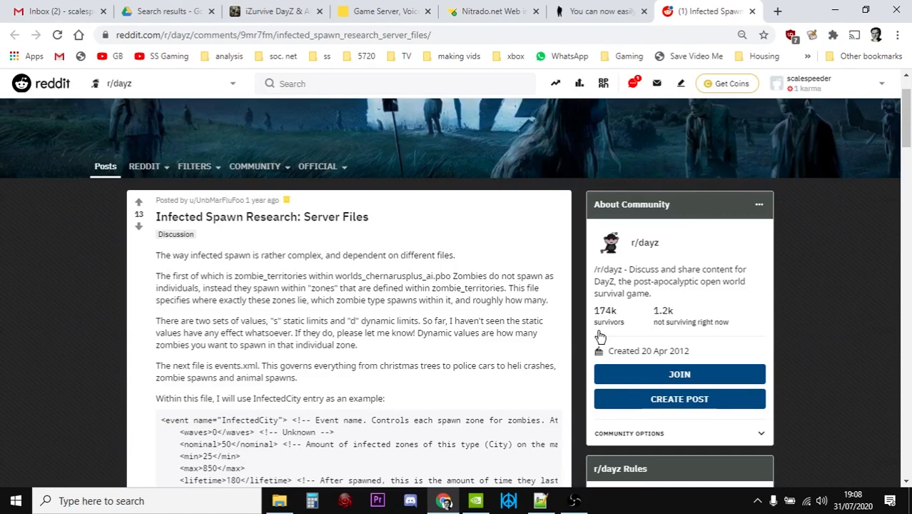
pyautogui.hotkey('ctrl', 'shift', 'Tab')
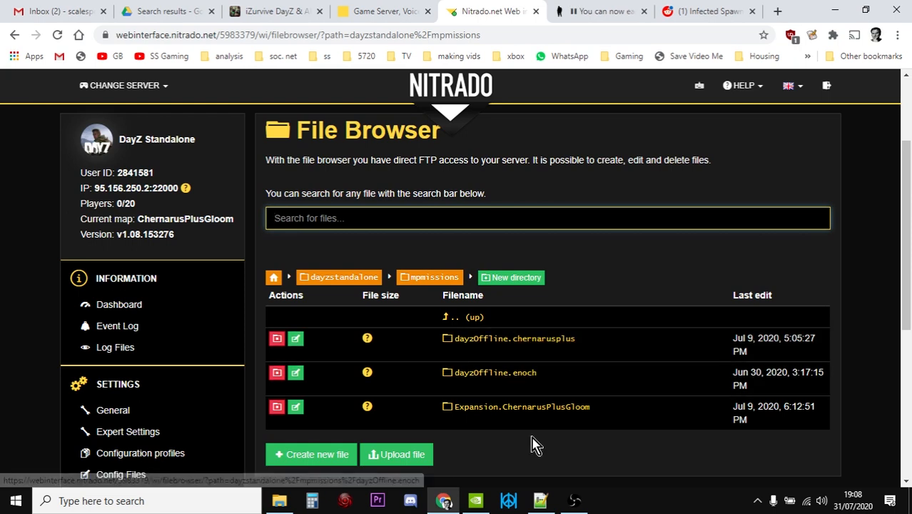
pyautogui.click(579, 427)
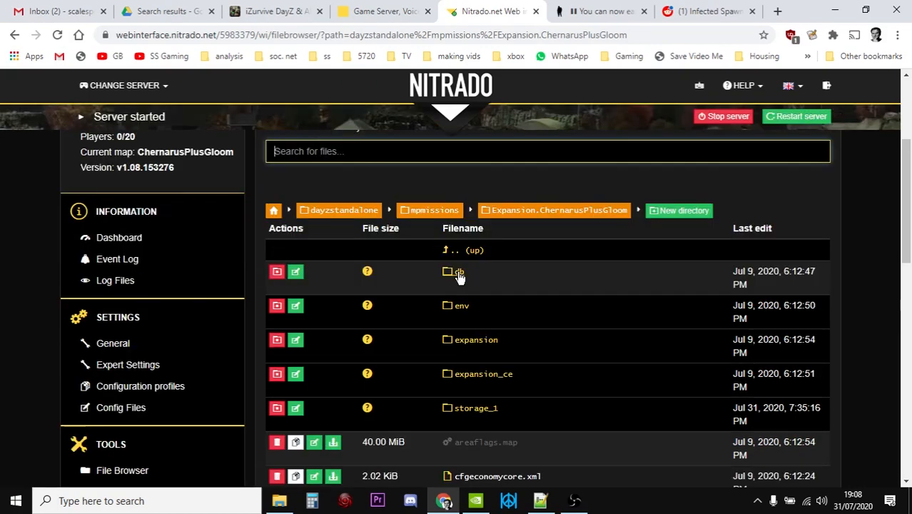
pyautogui.click(459, 274)
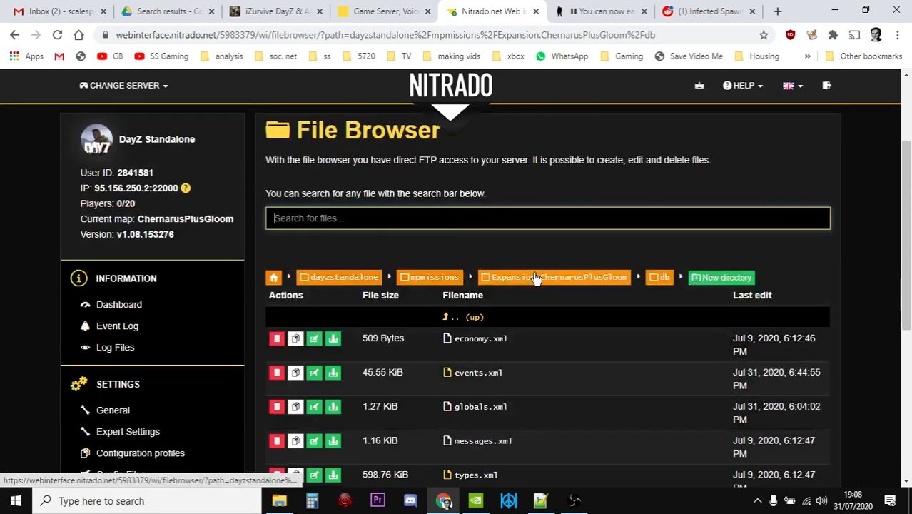
pyautogui.scroll(-1, 538, 281)
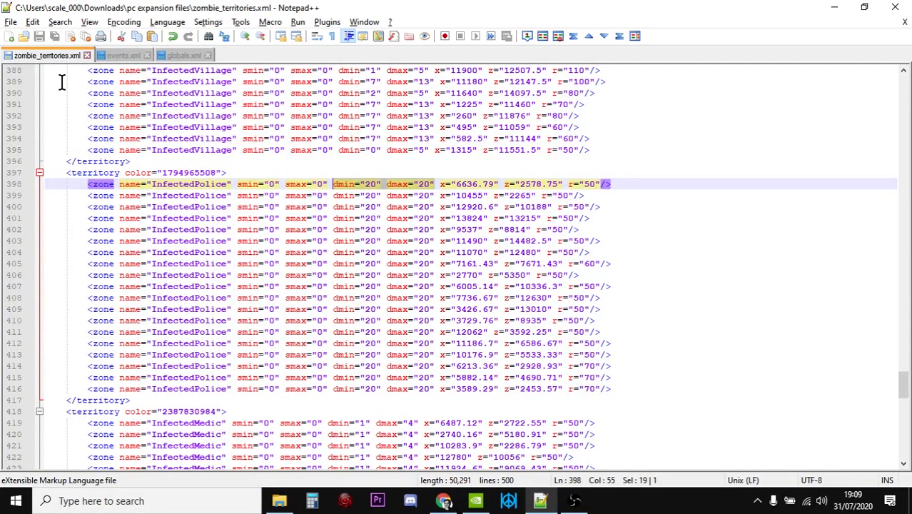
# - Switch to Notepad++ and compare the InfectedPolice zones in zombie_territories.xml with the InfectedPolice event in events.xml
pyautogui.click(265, 171)
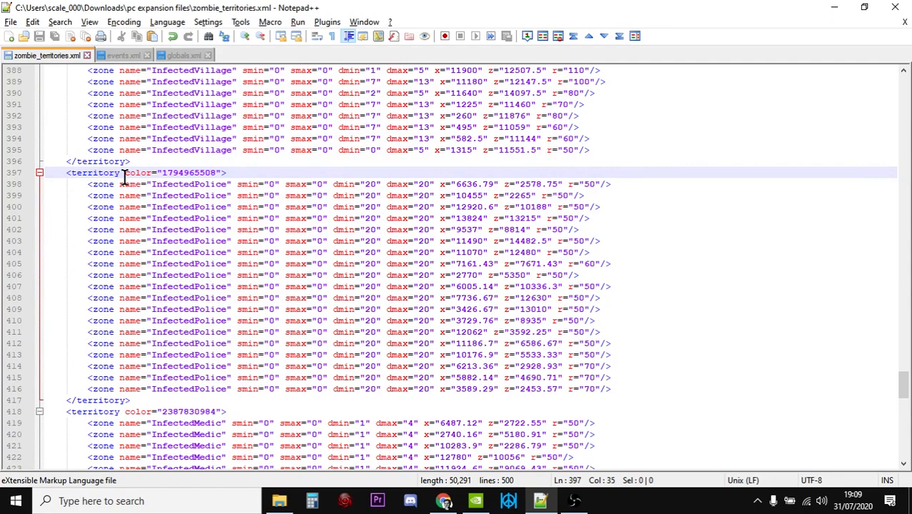
pyautogui.hotkey('ctrl', 'Tab')
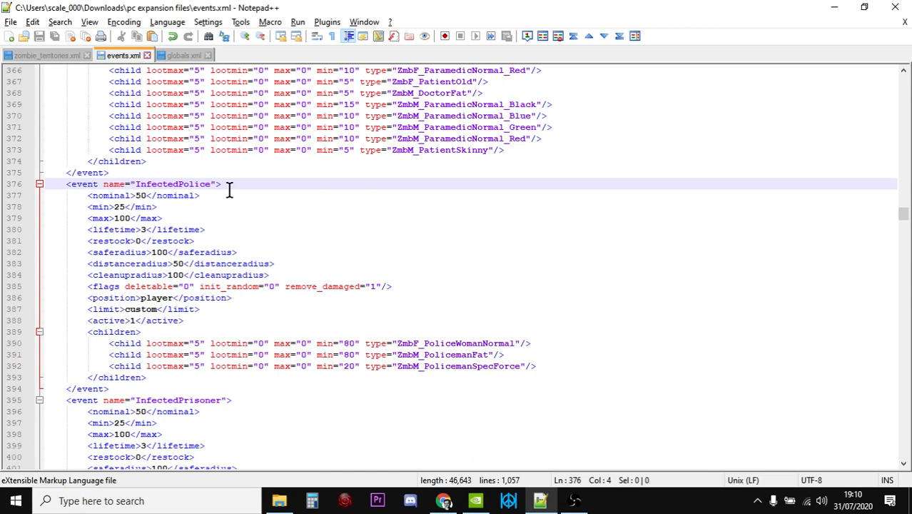
pyautogui.click(50, 55)
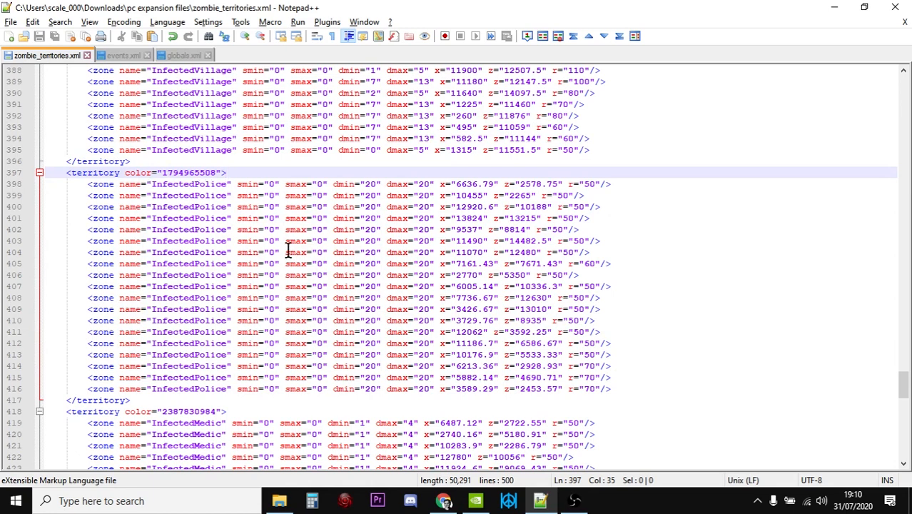
pyautogui.click(612, 183)
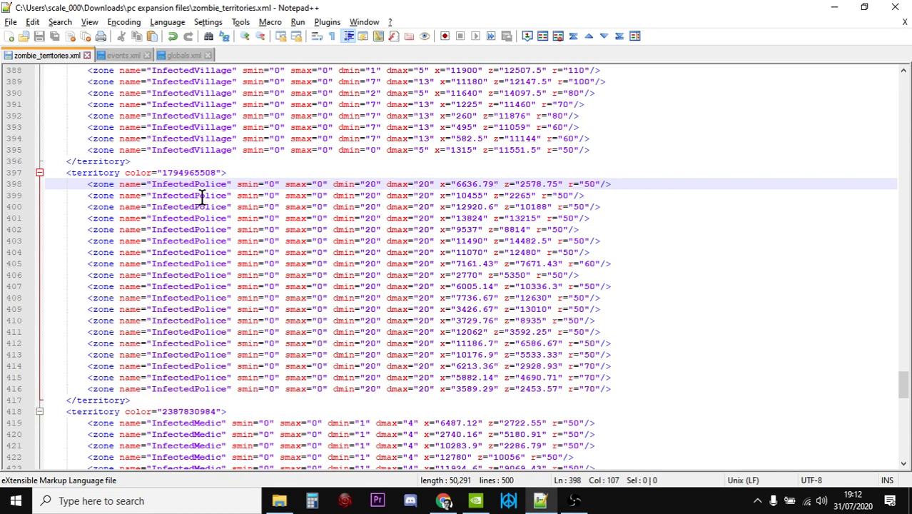
# - Open globals.xml and highlight the ZombieMaxCount variable line
pyautogui.click(181, 55)
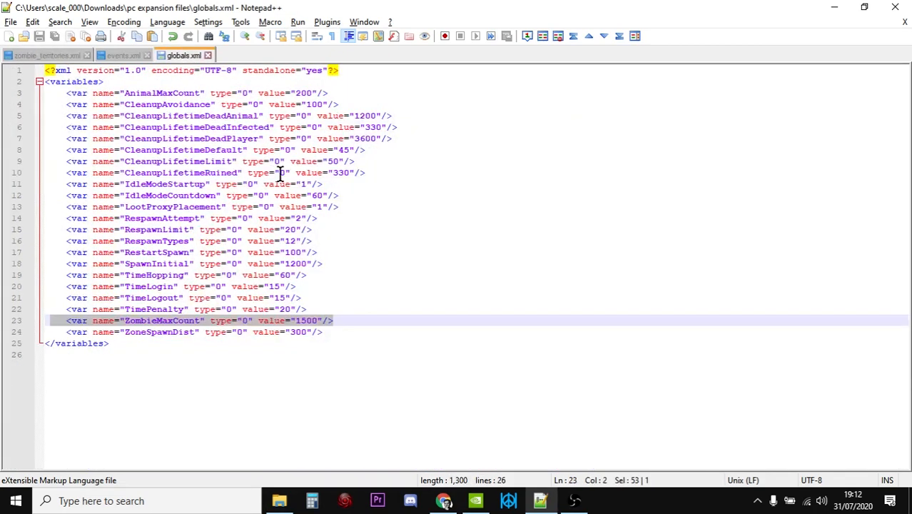
pyautogui.click(313, 341)
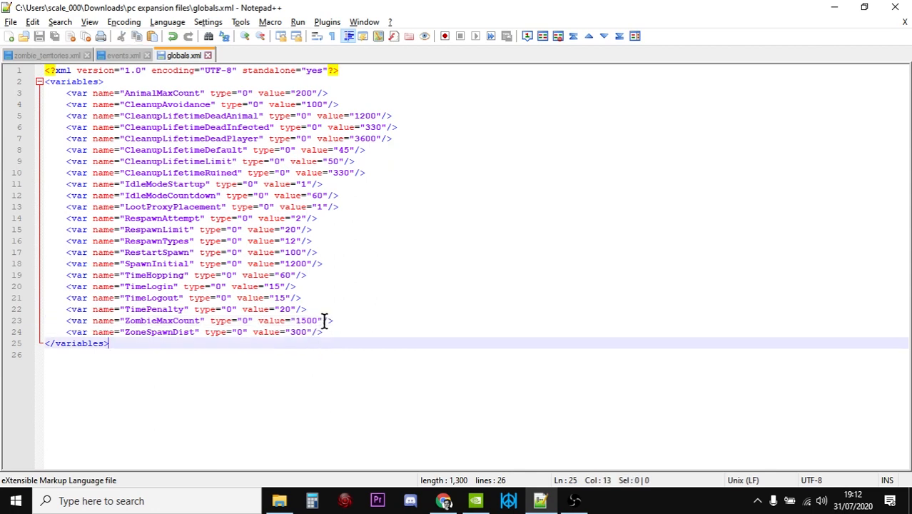
pyautogui.moveTo(333, 320); pyautogui.dragTo(64, 321)
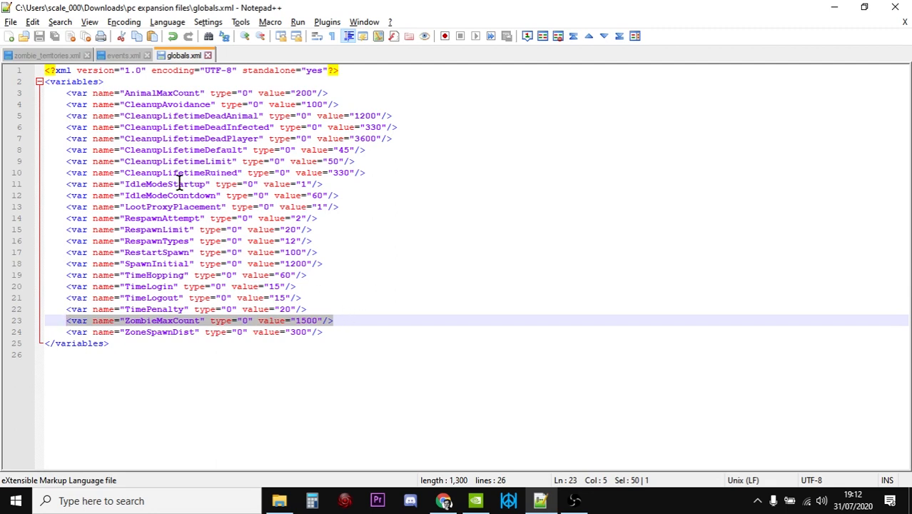
# - Review the InfectedPolice event settings in events.xml and cross-check them against the police zones in zombie_territories.xml
pyautogui.click(120, 57)
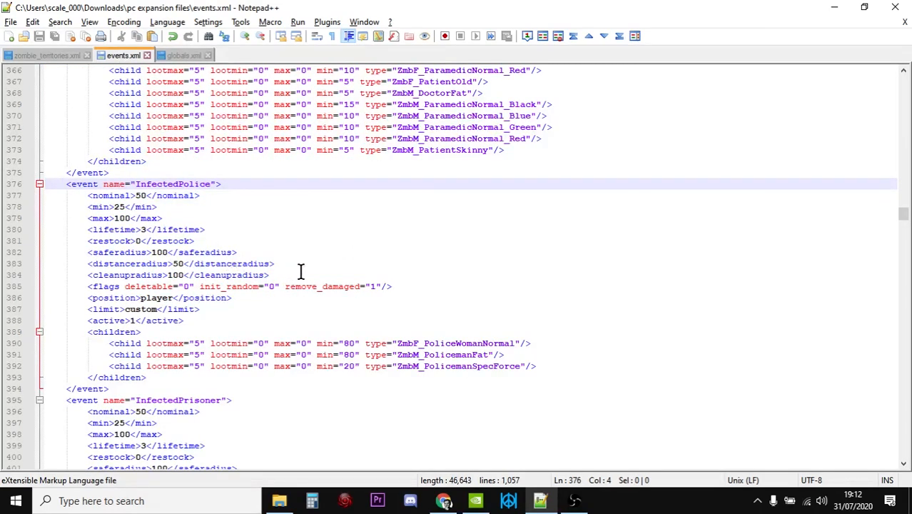
pyautogui.click(330, 321)
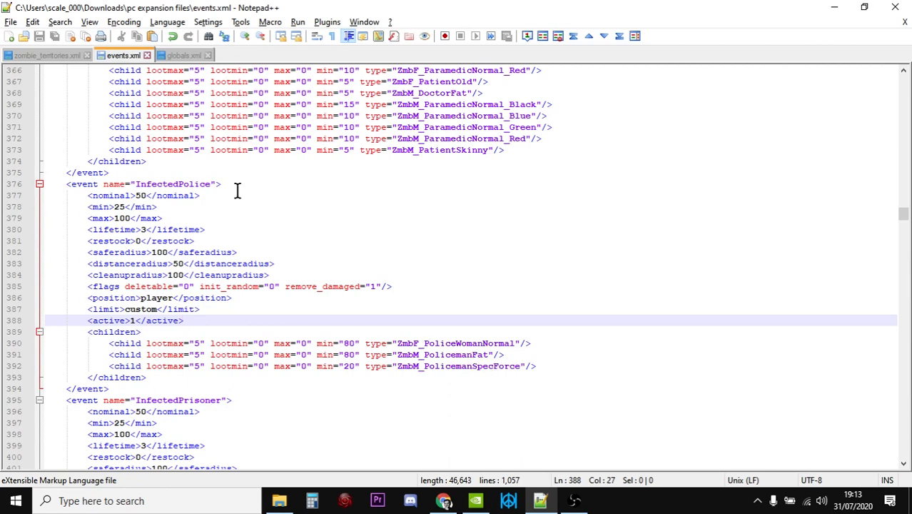
pyautogui.click(58, 57)
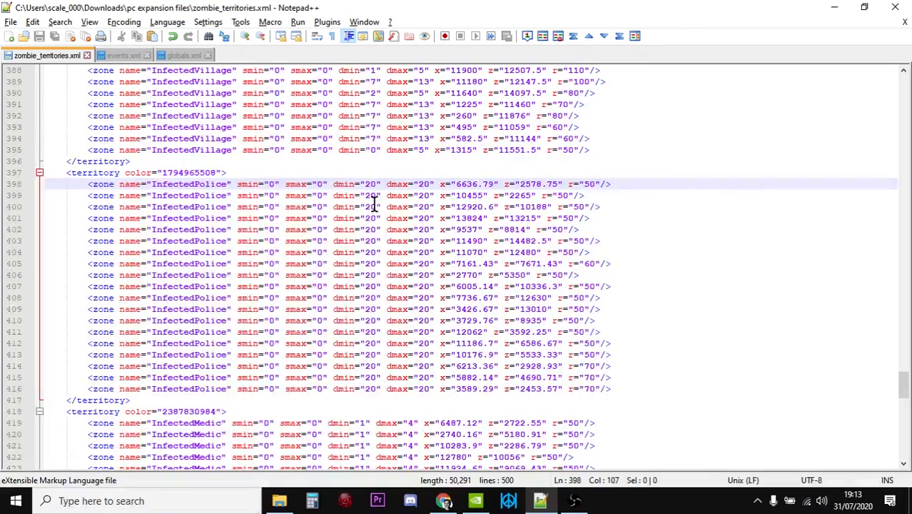
pyautogui.click(117, 56)
# - Examine the min values and zombie types of the three child entries under the InfectedPolice event
pyautogui.click(318, 343)
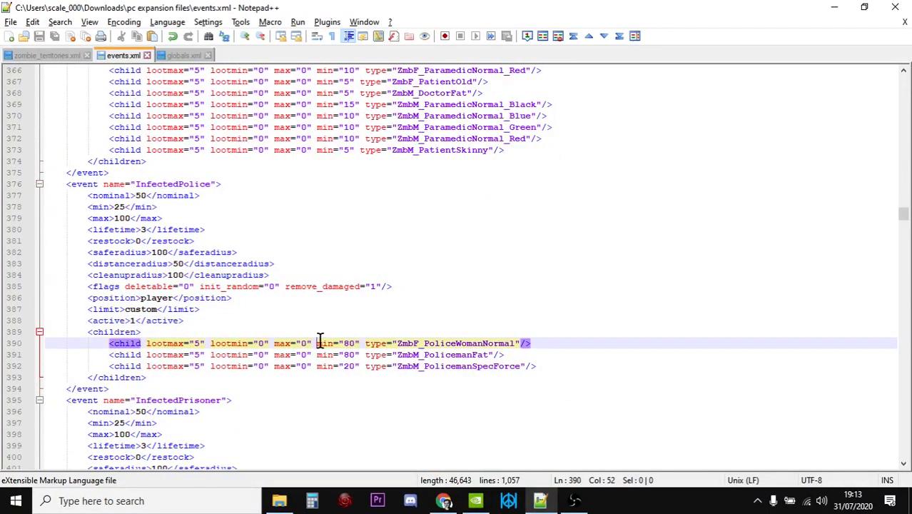
pyautogui.moveTo(319, 343); pyautogui.dragTo(359, 342)
pyautogui.click(373, 367)
pyautogui.click(392, 330)
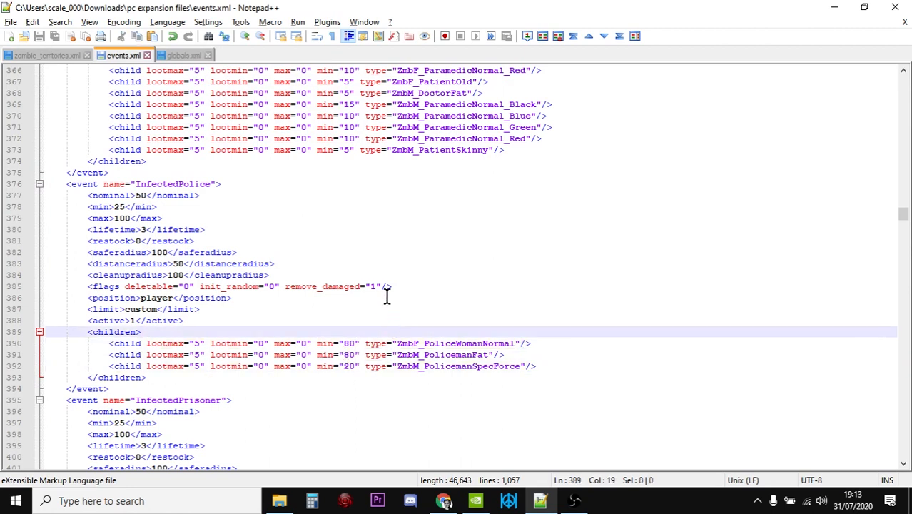
pyautogui.click(357, 342)
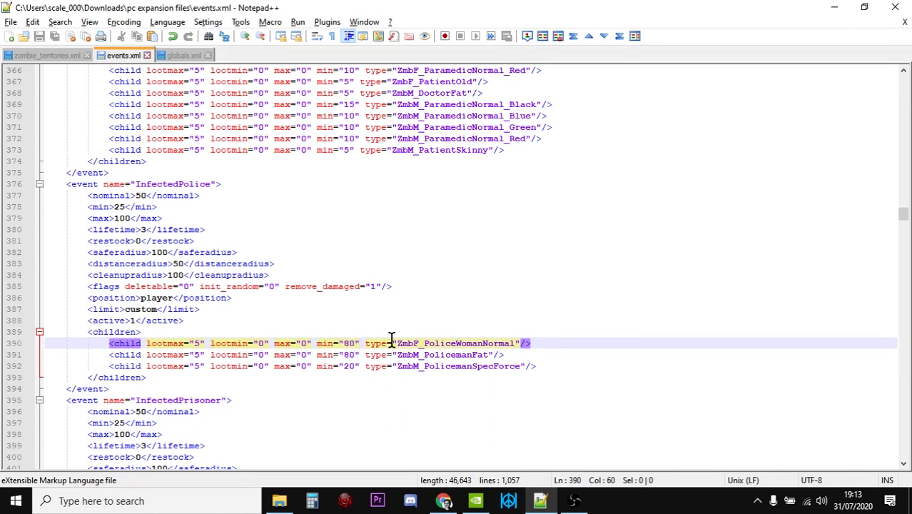
pyautogui.click(311, 334)
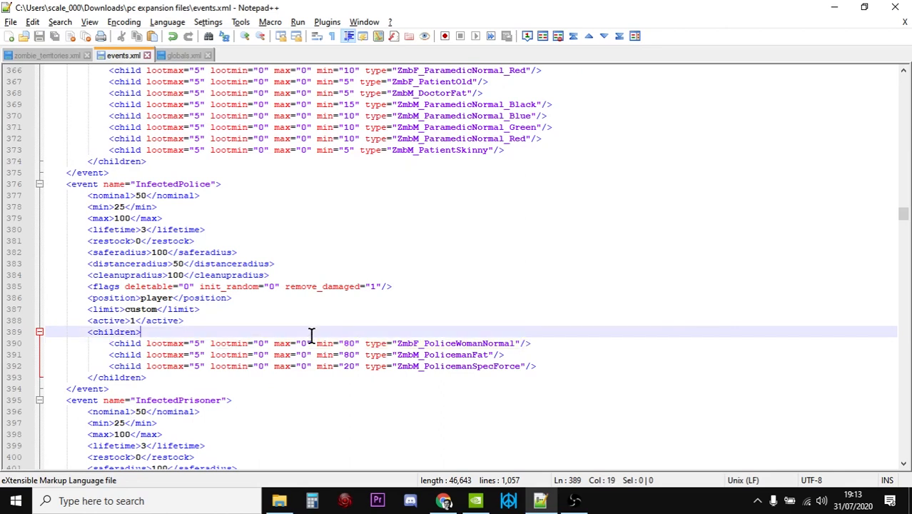
pyautogui.click(356, 367)
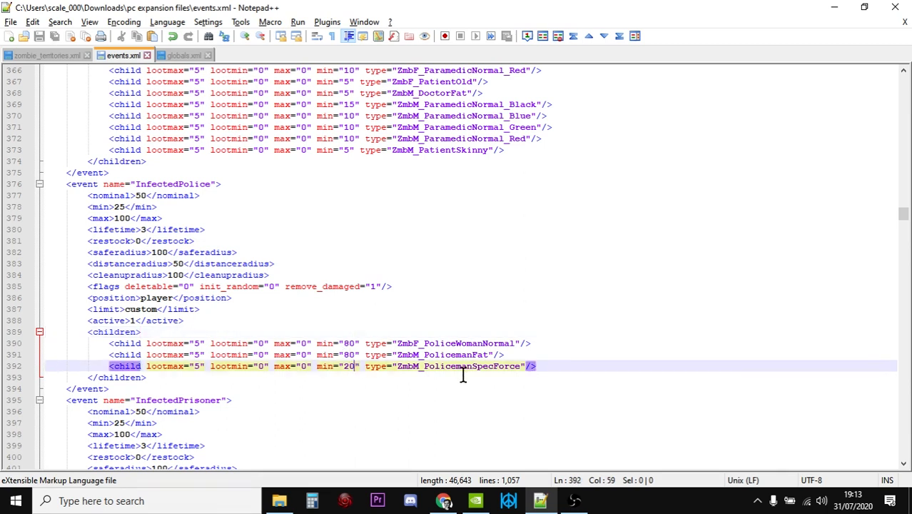
pyautogui.click(550, 366)
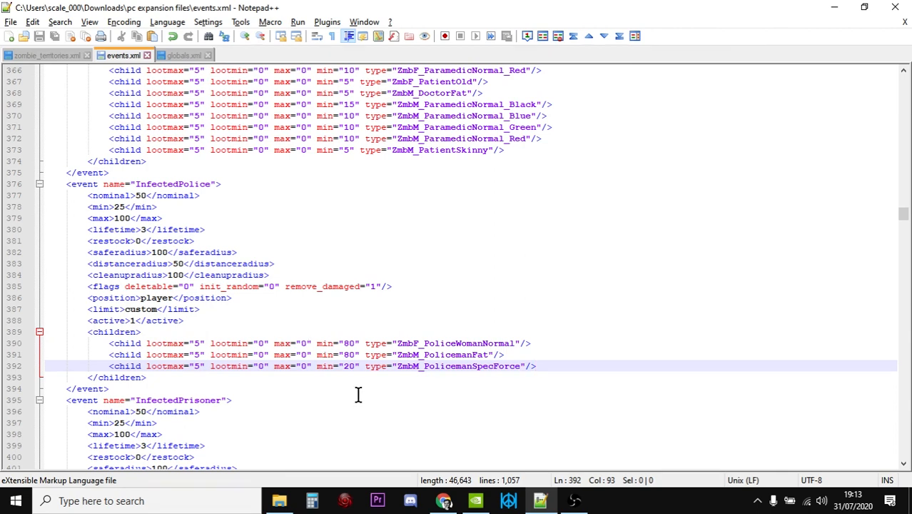
pyautogui.click(252, 321)
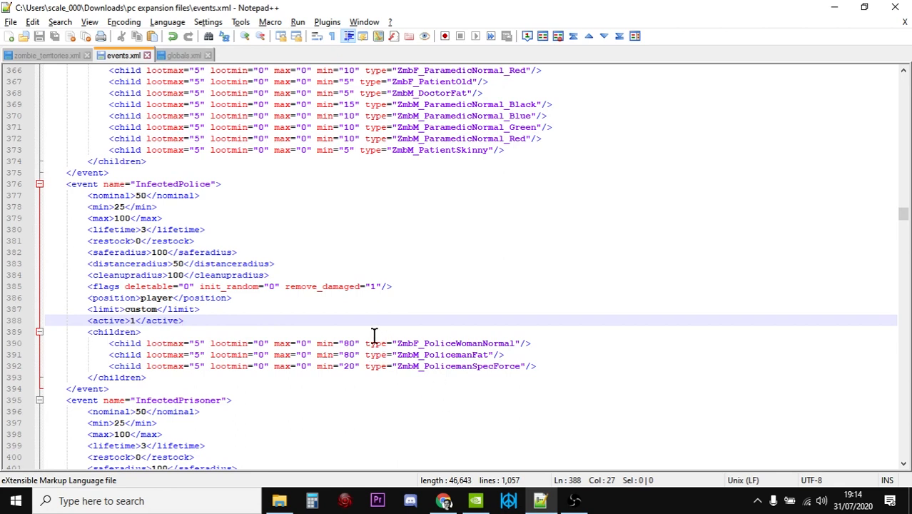
pyautogui.moveTo(312, 344); pyautogui.dragTo(402, 366)
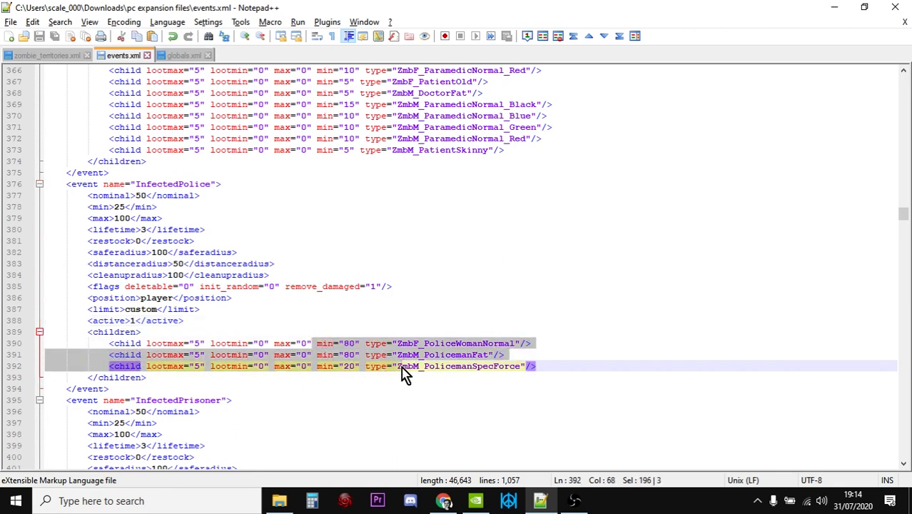
pyautogui.click(589, 362)
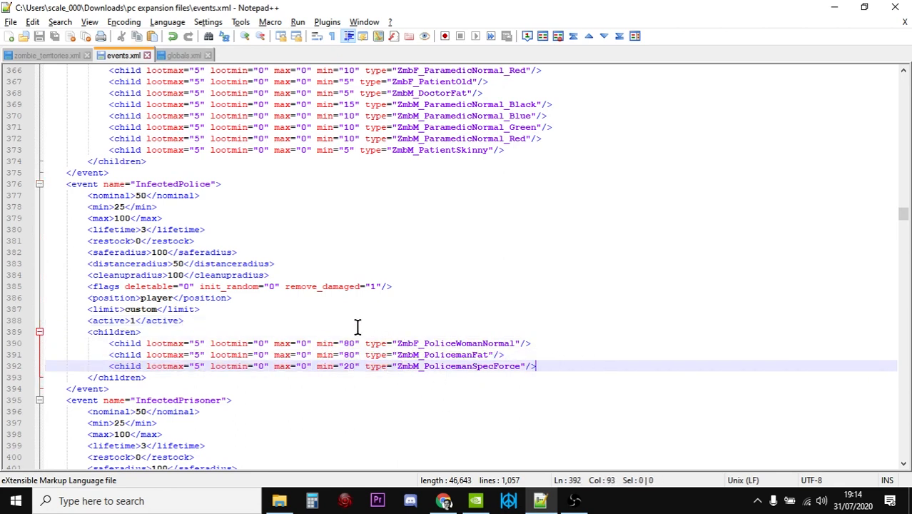
# - Switch to Chrome and highlight the distanceradius advice under the Events.xml tweaks in the DayZ forum topic
pyautogui.click(443, 501)
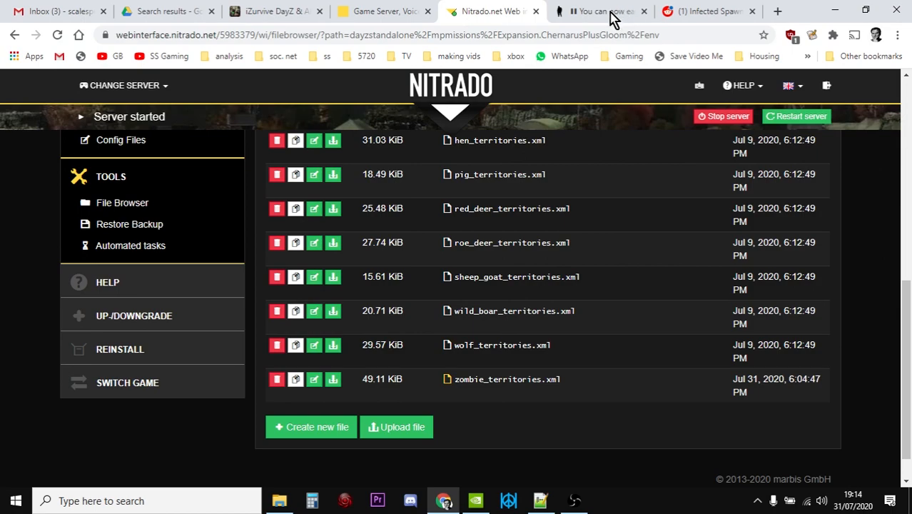
pyautogui.click(611, 13)
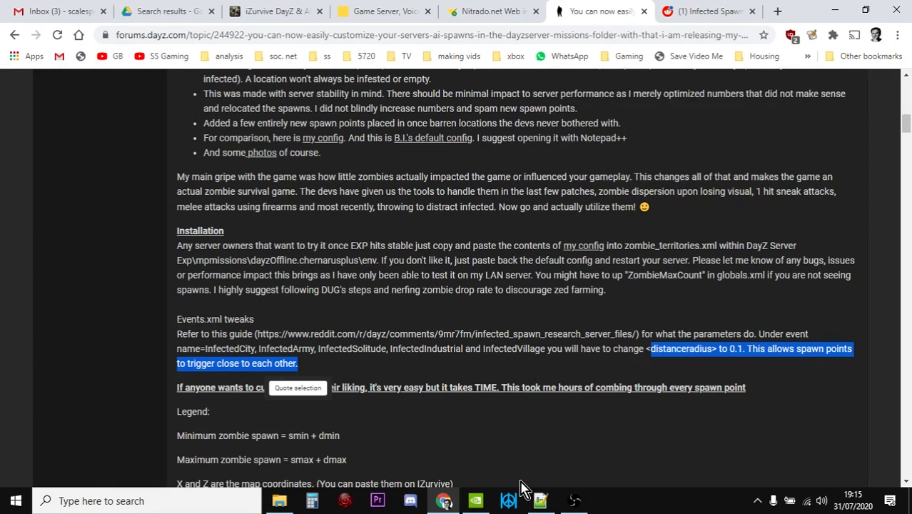
# - Switch to Notepad++ and examine the InfectedVillage, InfectedPrisoner and InfectedArmy zones in zombie_territories.xml
pyautogui.click(540, 501)
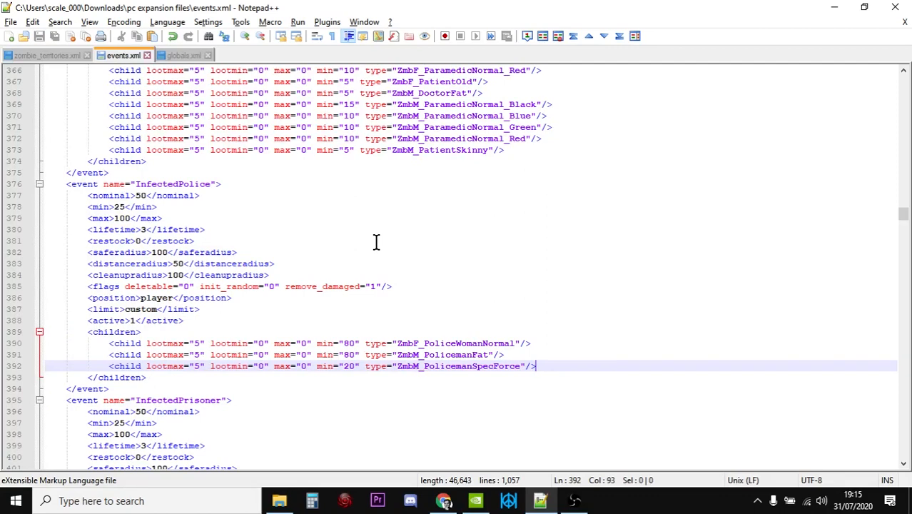
pyautogui.click(43, 56)
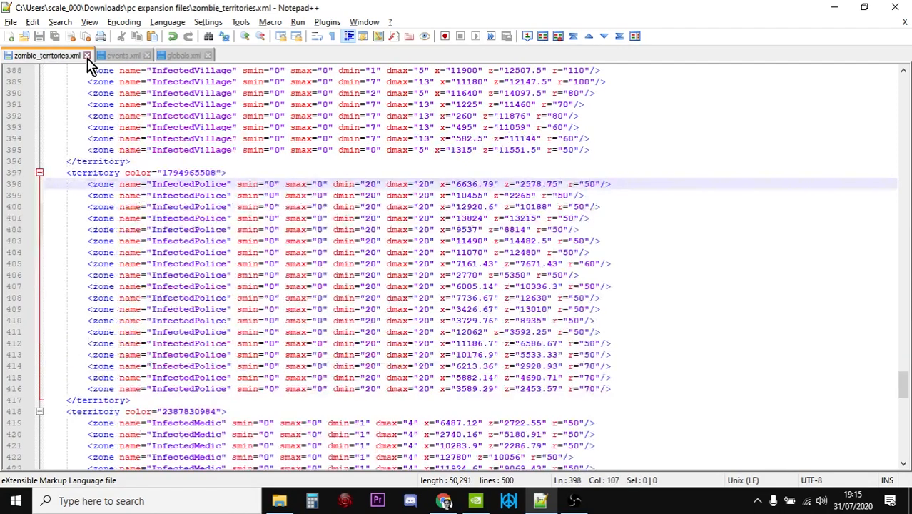
pyautogui.scroll(11, 310, 279)
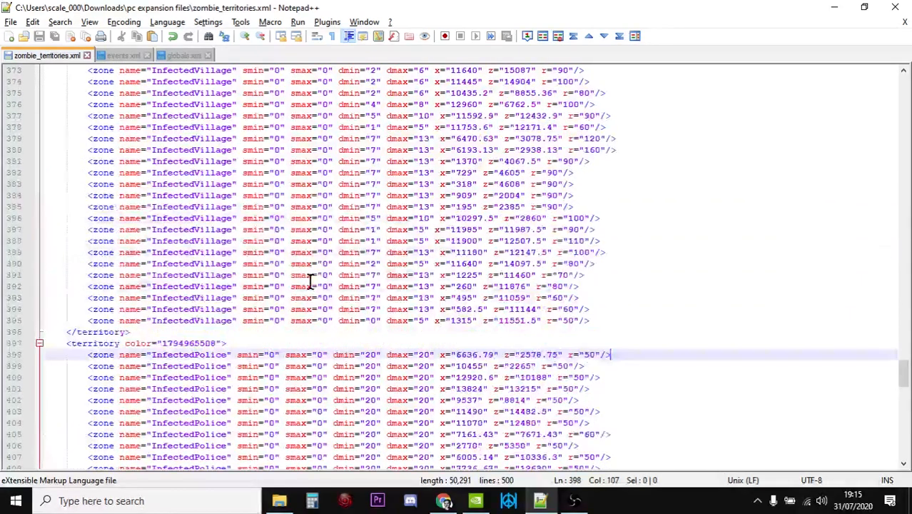
pyautogui.scroll(20, 309, 279)
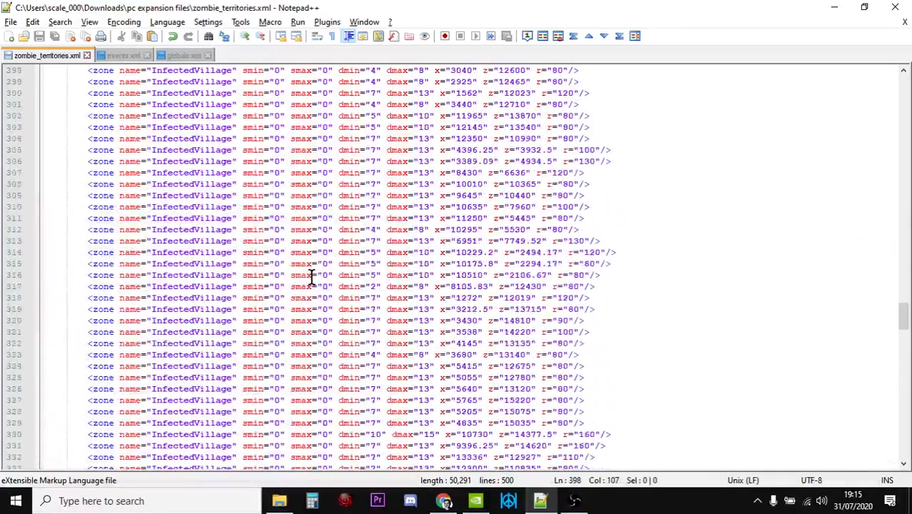
pyautogui.moveTo(905, 304); pyautogui.dragTo(908, 261)
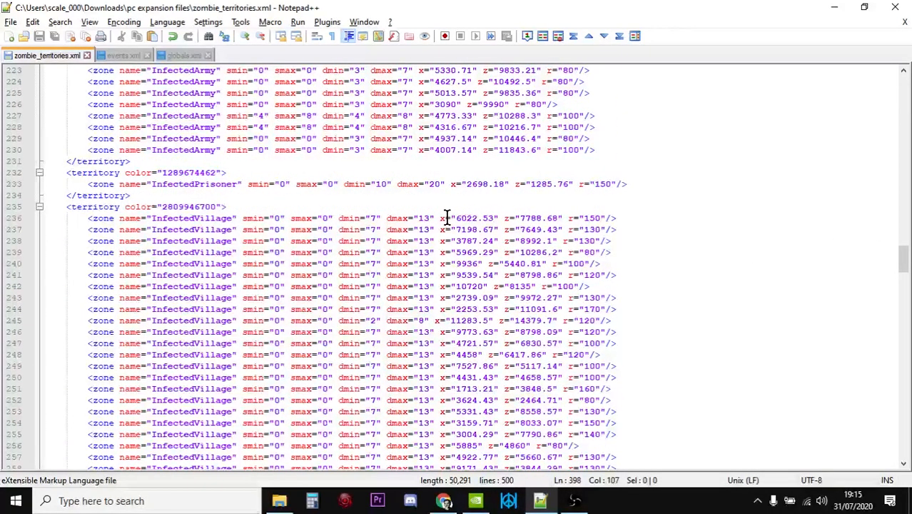
pyautogui.scroll(7, 446, 217)
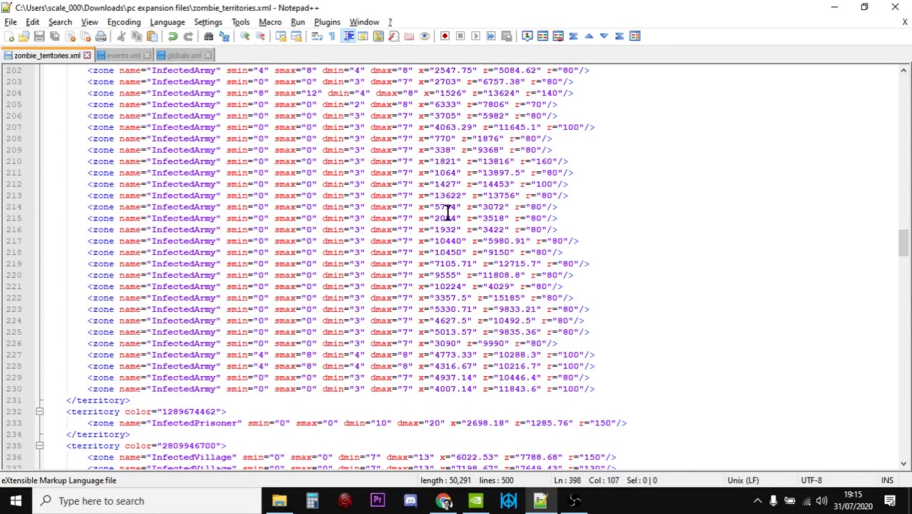
pyautogui.scroll(9, 448, 212)
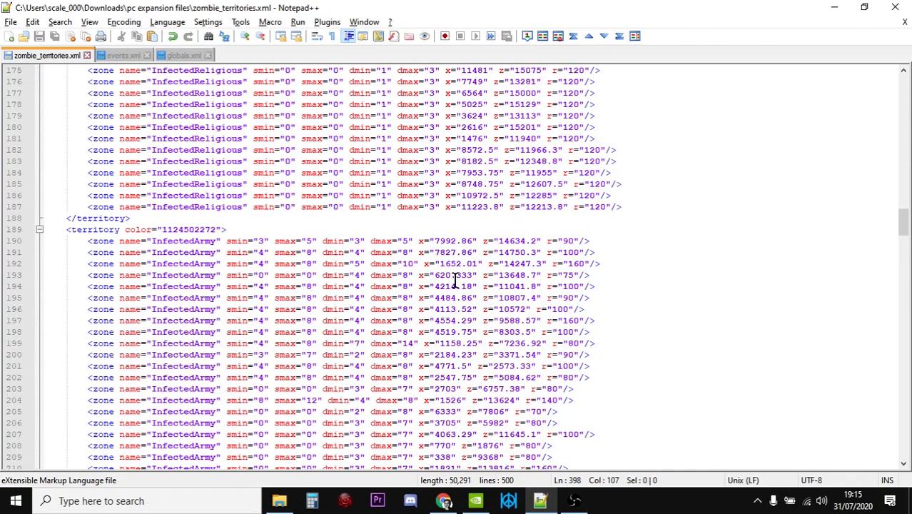
# - Review the InfectedReligious and InfectedSolitude zones, up to the InfectedCity zones at the start of zombie_territories.xml
pyautogui.scroll(4, 455, 277)
pyautogui.scroll(6, 457, 276)
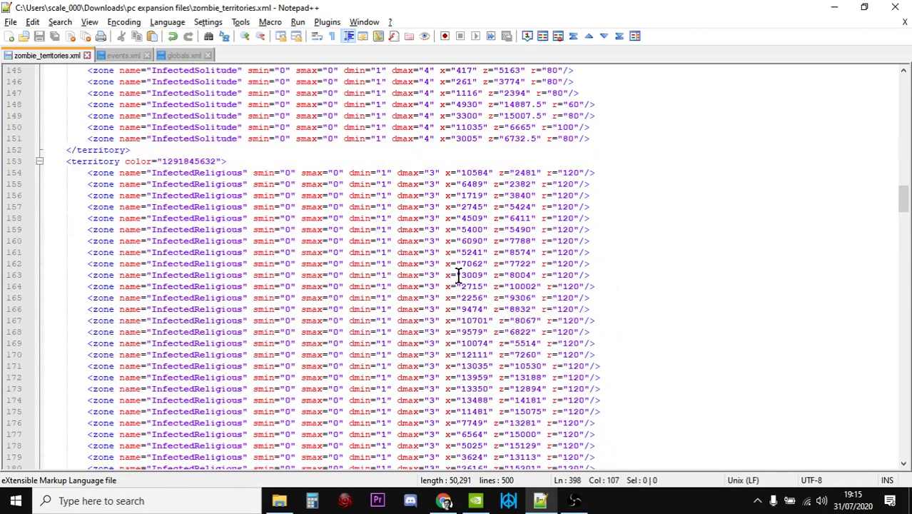
pyautogui.scroll(5, 363, 248)
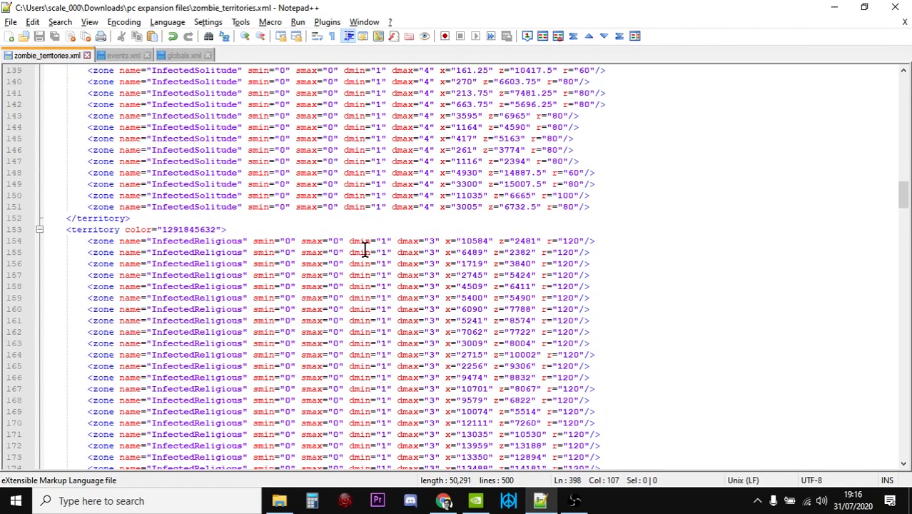
pyautogui.scroll(20, 364, 247)
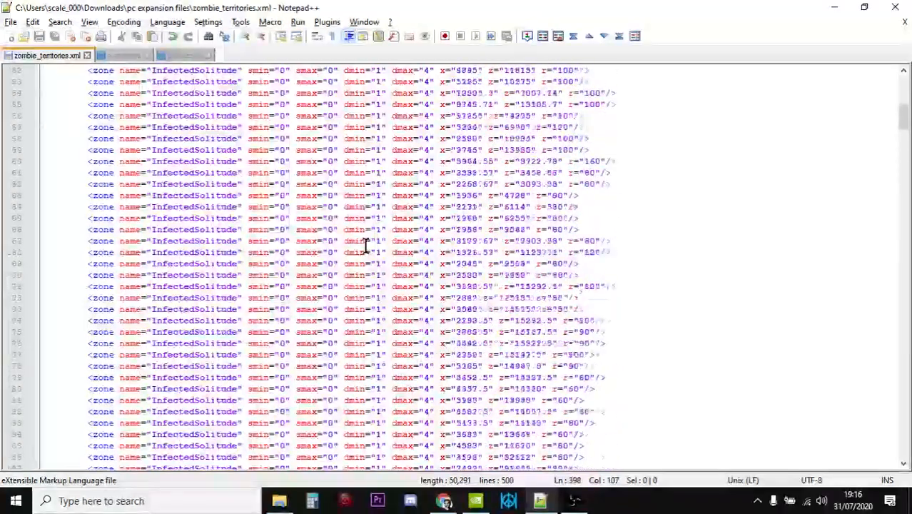
pyautogui.scroll(6, 364, 247)
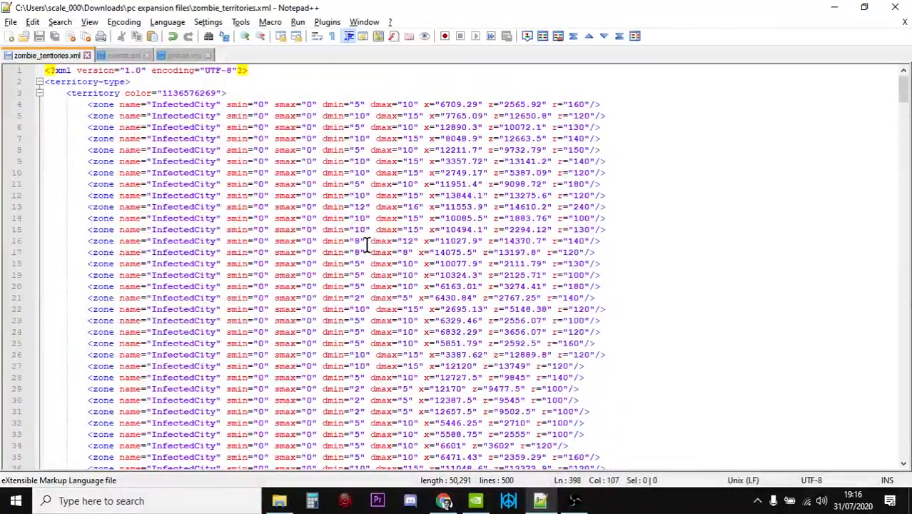
# - Check the doctor and paramedic child entries above InfectedPolice in events.xml, and revisit the variables in globals.xml
pyautogui.click(119, 56)
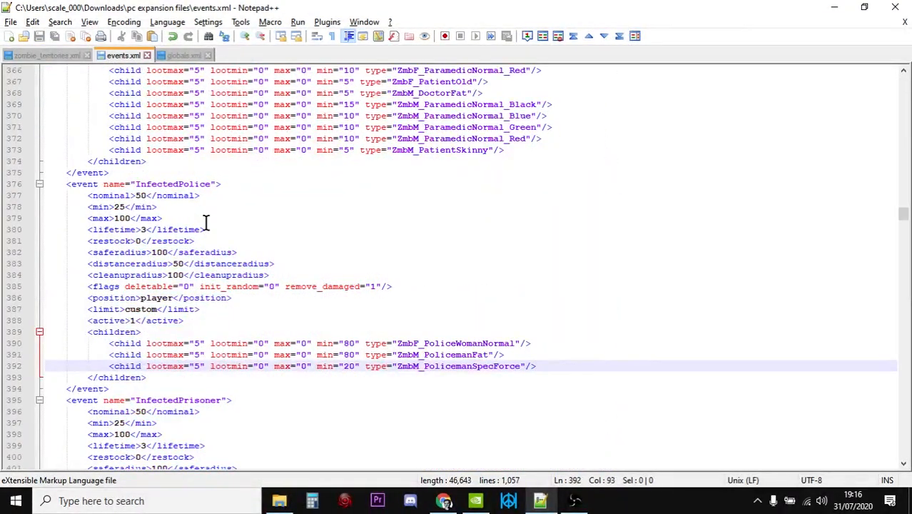
pyautogui.scroll(3, 388, 302)
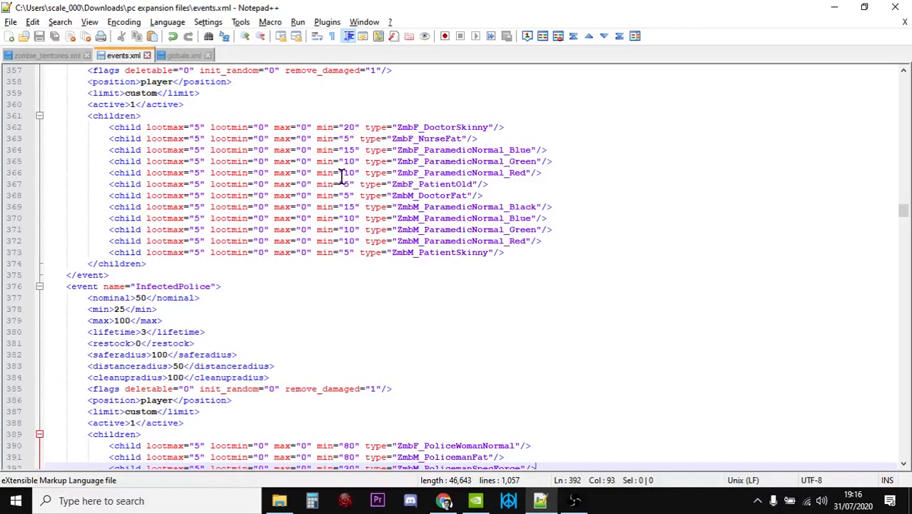
pyautogui.click(180, 56)
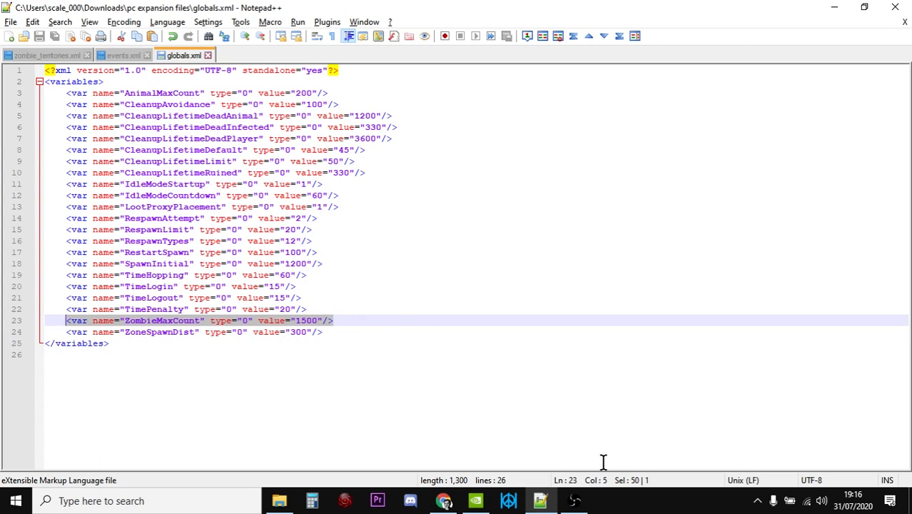
pyautogui.click(575, 502)
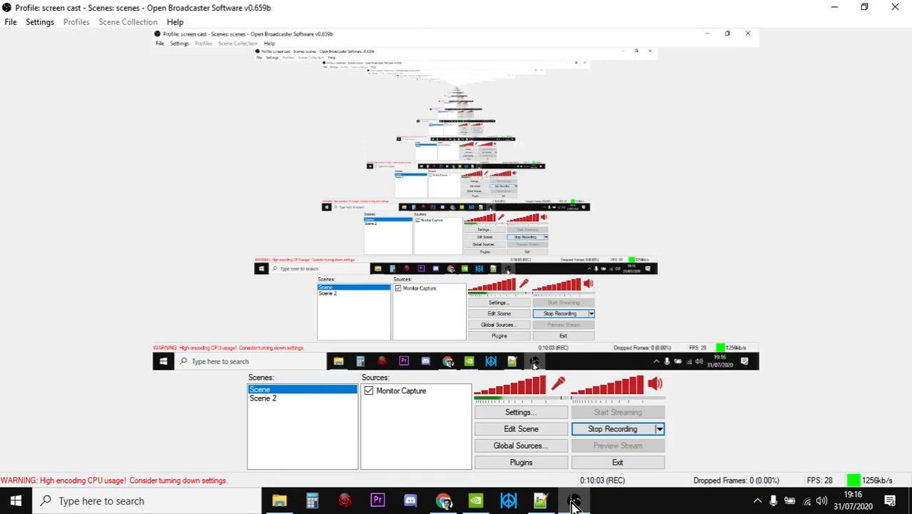